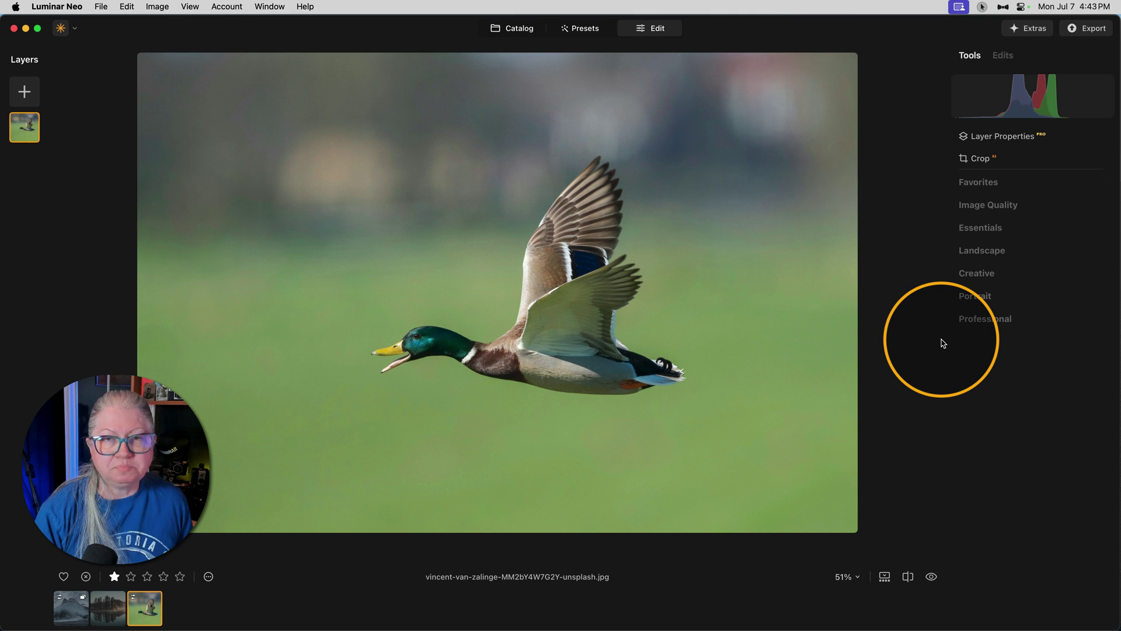
Duplicate the duck photo's layer, blend the copy in Hard Light, and set opacity to about 64
key(super+d)
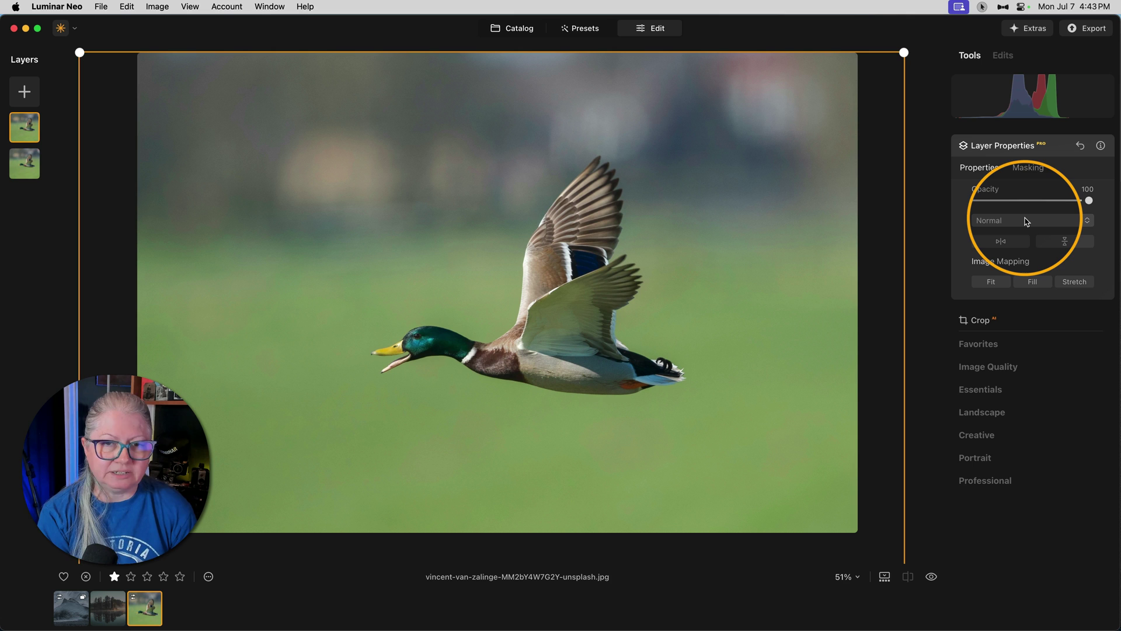
click(1027, 221)
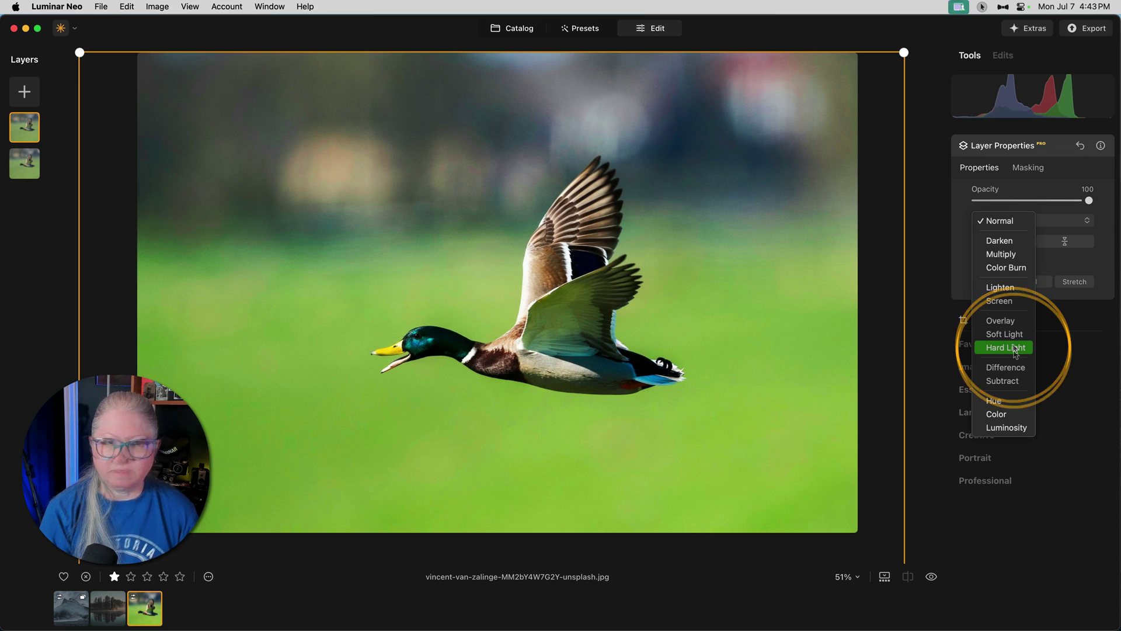
click(1005, 348)
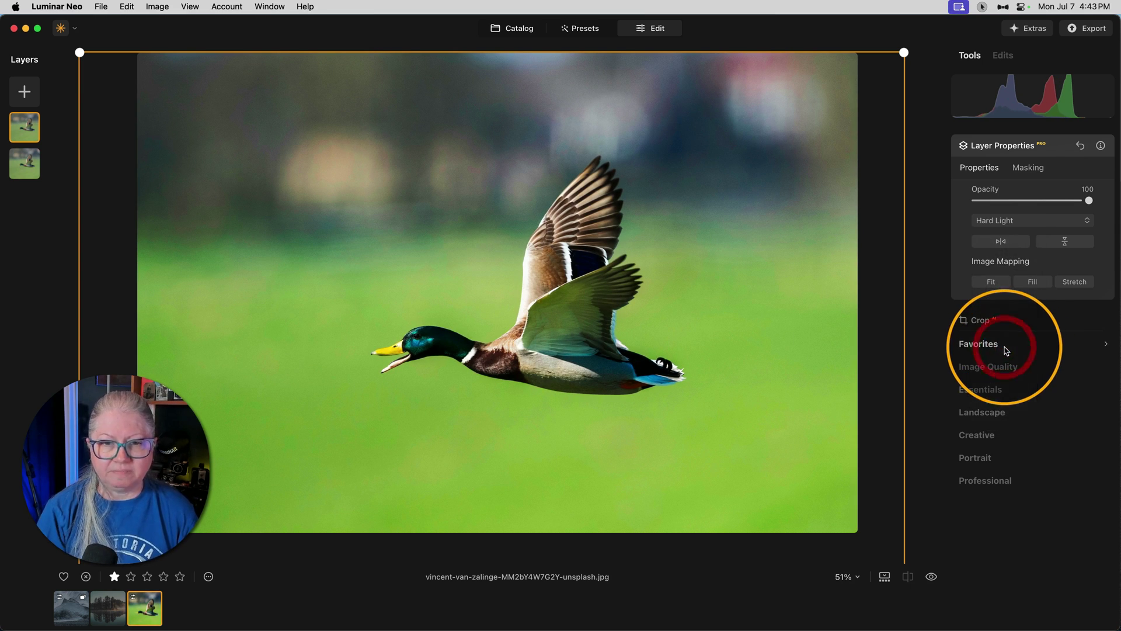
drag(1089, 202, 1060, 201)
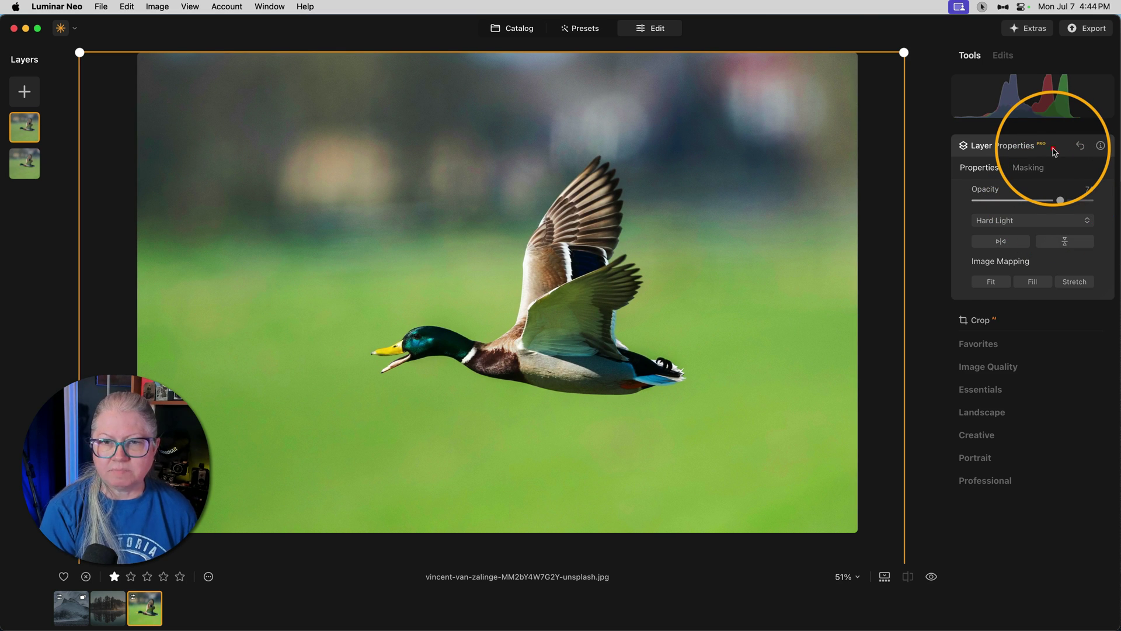
Collapse Layer Properties and toggle the before/after view to compare the duck edit
click(1054, 148)
key(backslash)
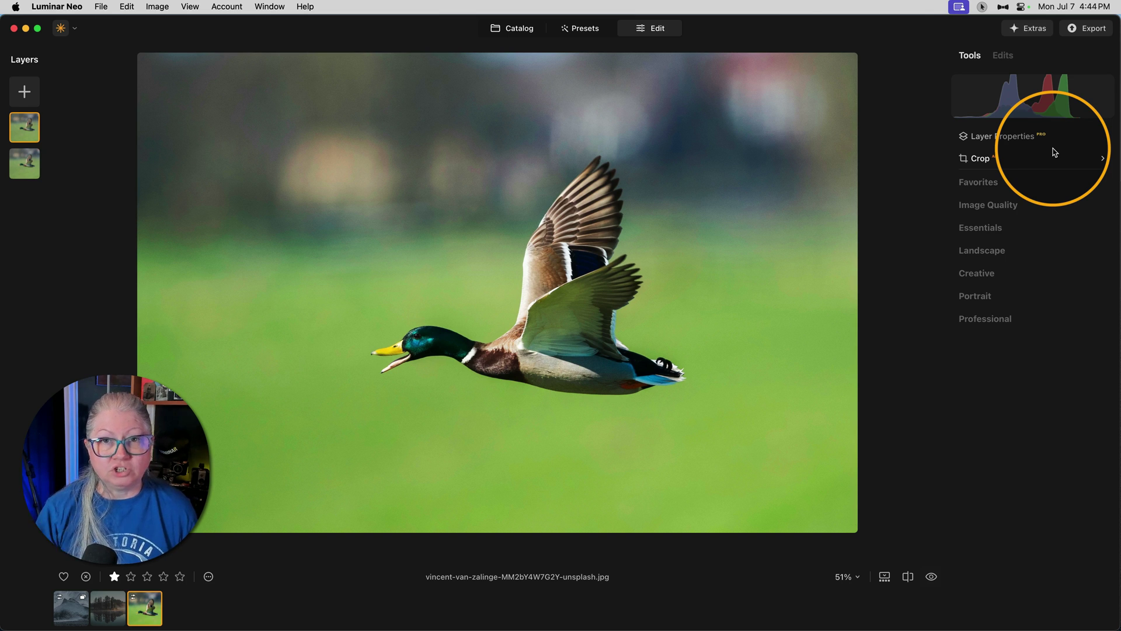
key(backslash)
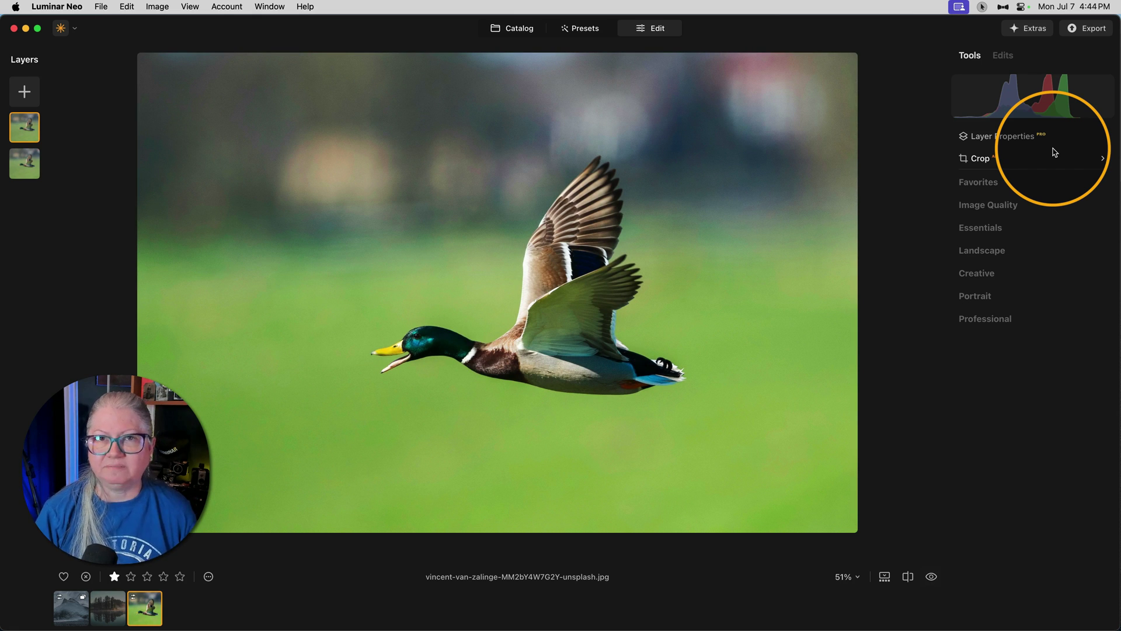
Reopen the layer settings and switch the duplicate to Multiply blending at about 33% opacity
click(1055, 152)
click(1003, 220)
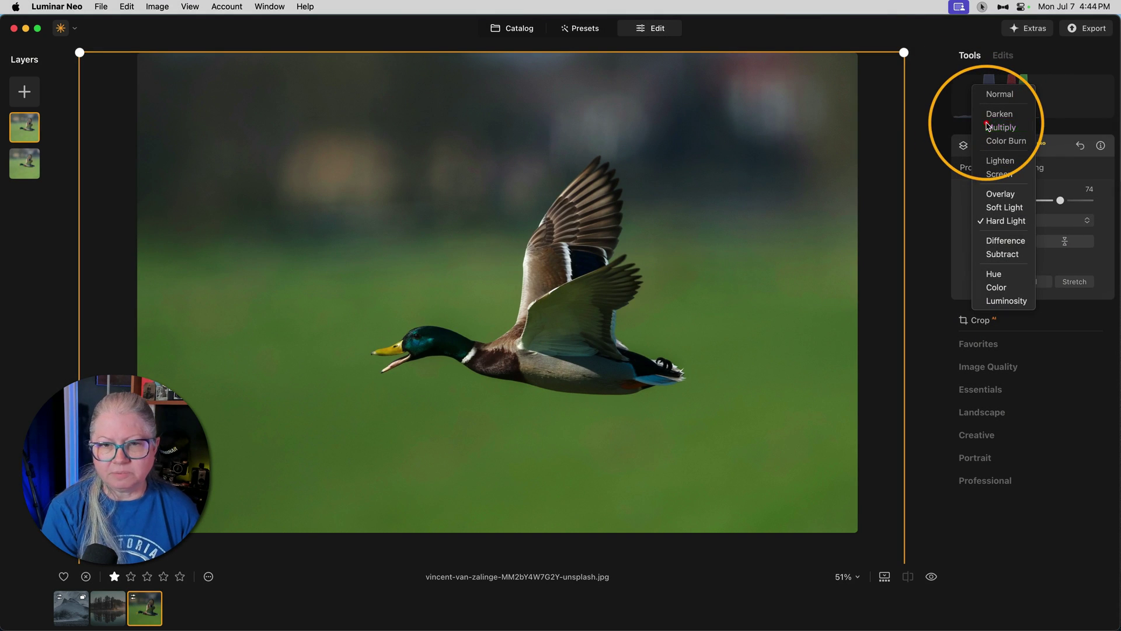
click(987, 125)
drag(1056, 199, 1014, 202)
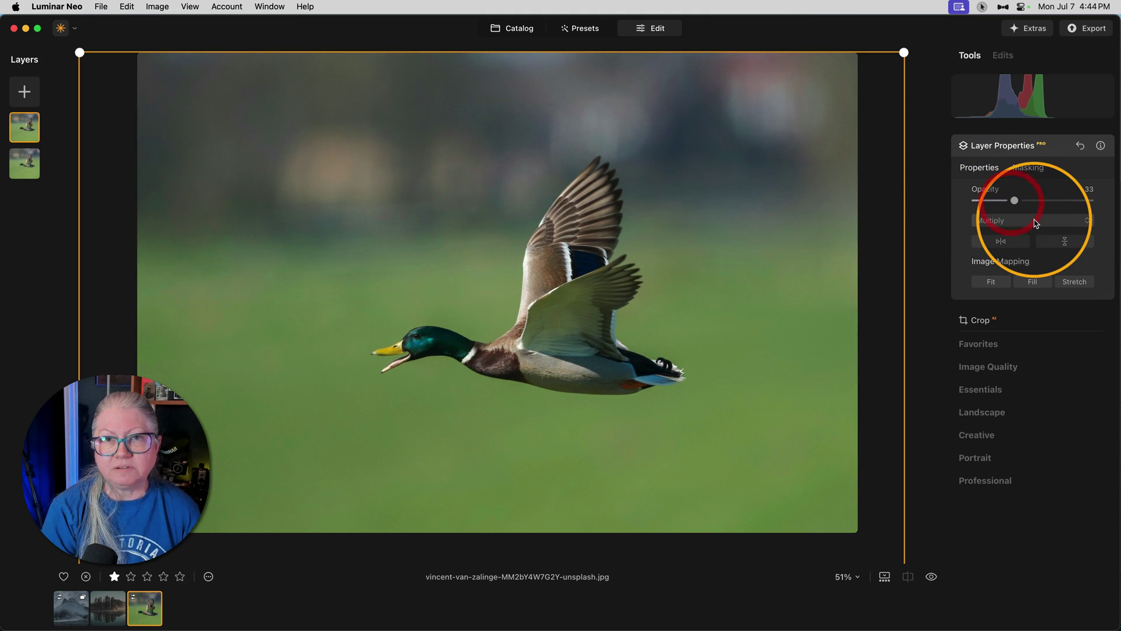
Subtract the duck from the Multiply layer's mask using Object Select
click(1028, 169)
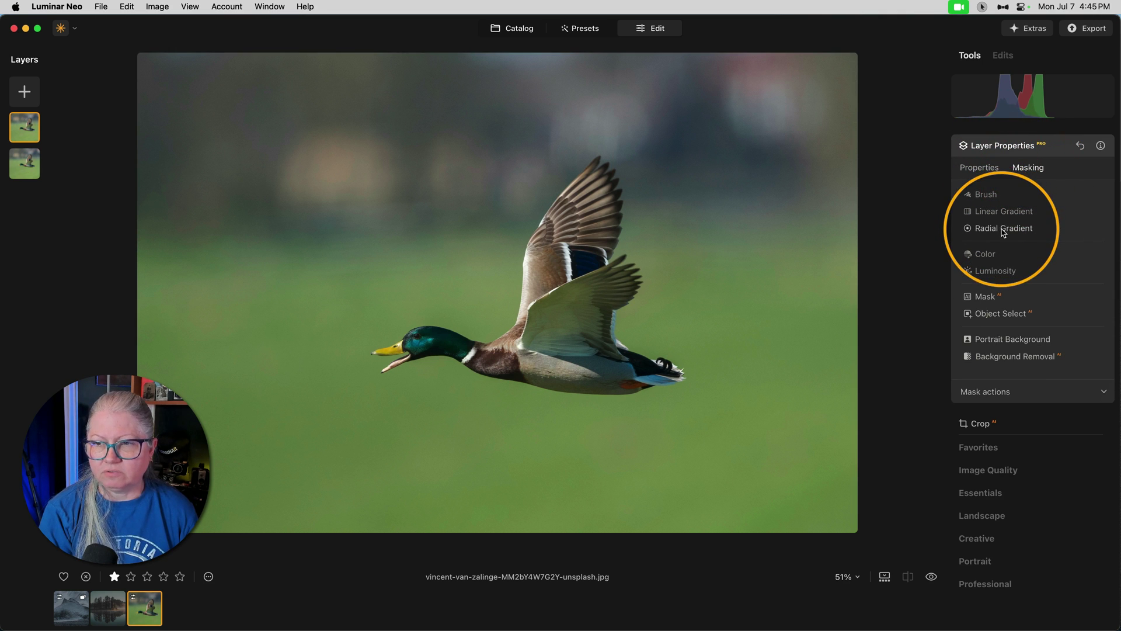
click(986, 316)
click(1064, 210)
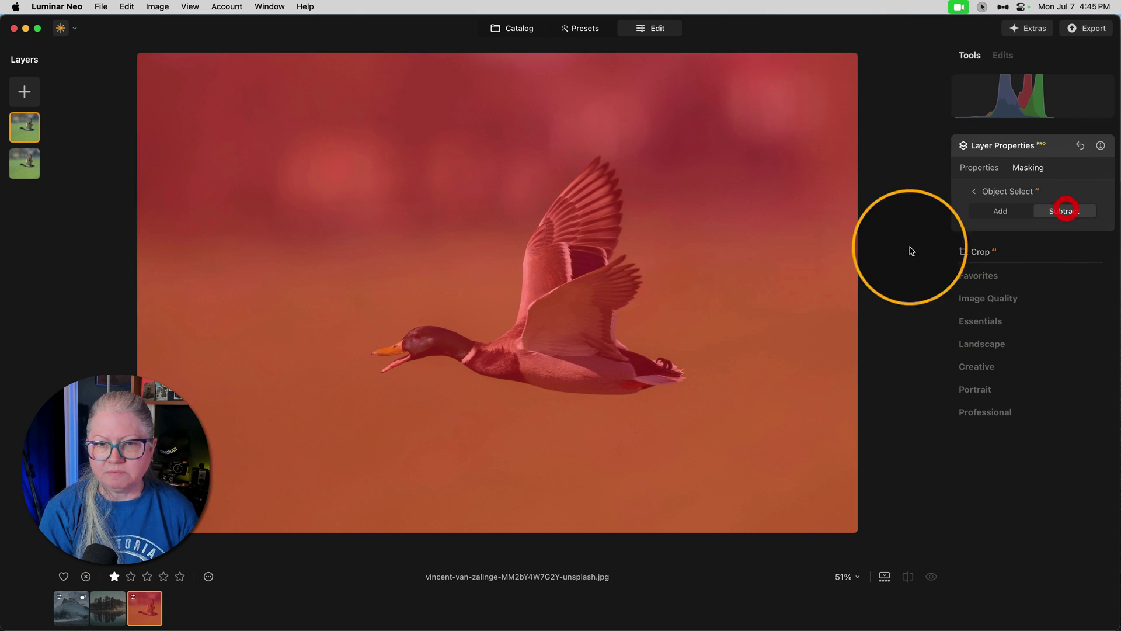
drag(555, 320, 515, 365)
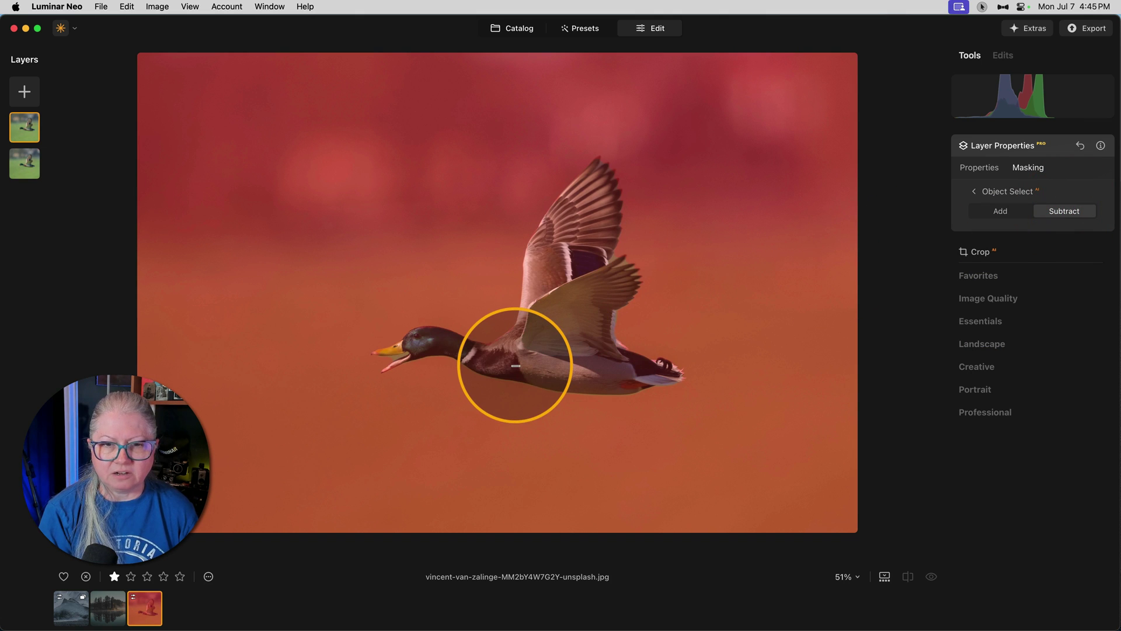
click(989, 190)
Back in Properties, set the duck layer's opacity to 40
click(979, 167)
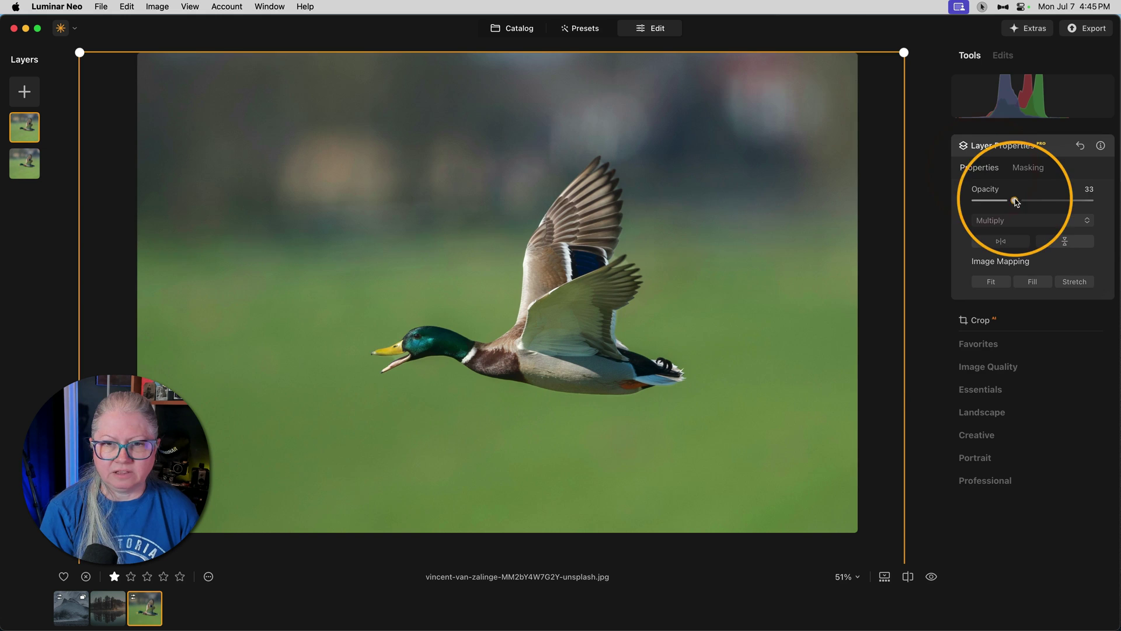
drag(1014, 201, 1052, 204)
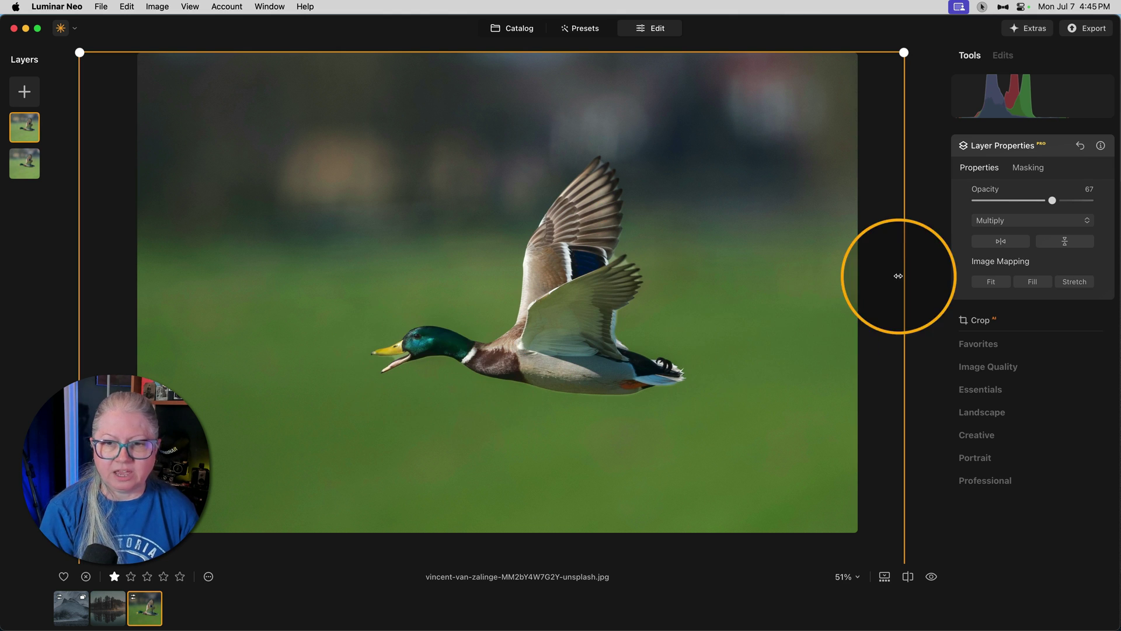
drag(1051, 201, 1022, 201)
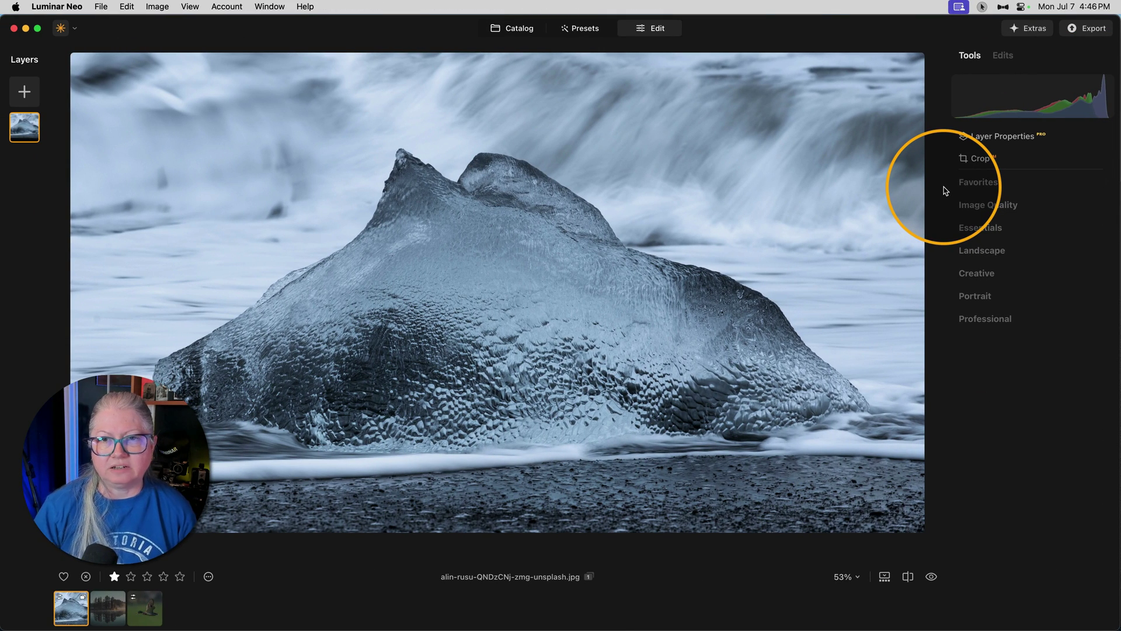
Open the ice-block beach photo from the filmstrip for editing
mouse_move(1095, 94)
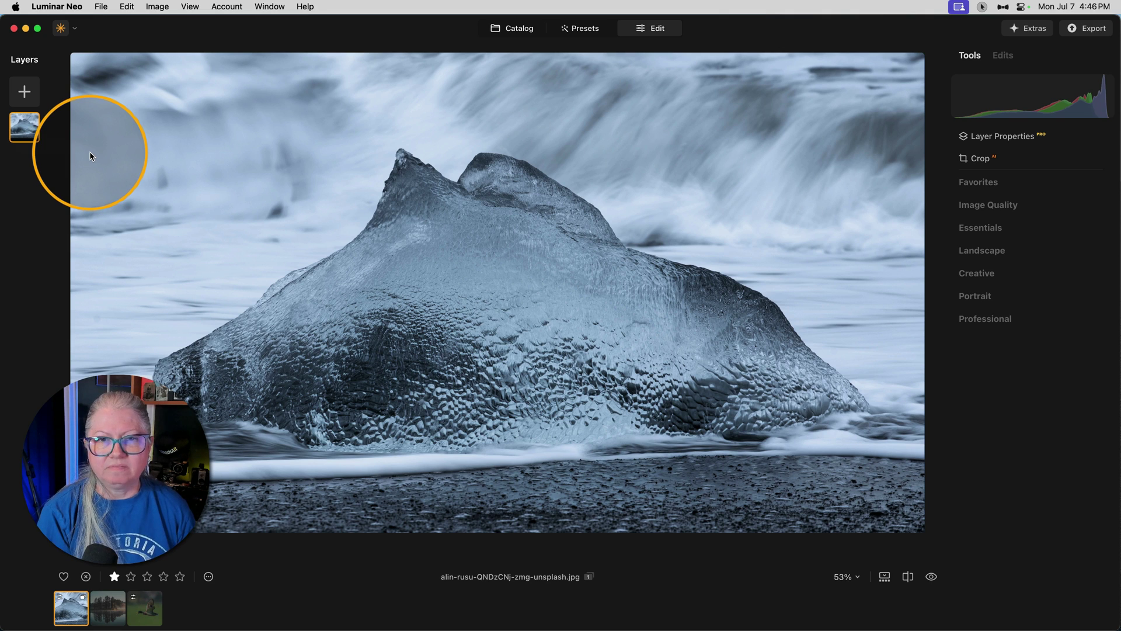
Duplicate the ice photo's layer and blend the copy in Overlay at 100 opacity
right_click(25, 125)
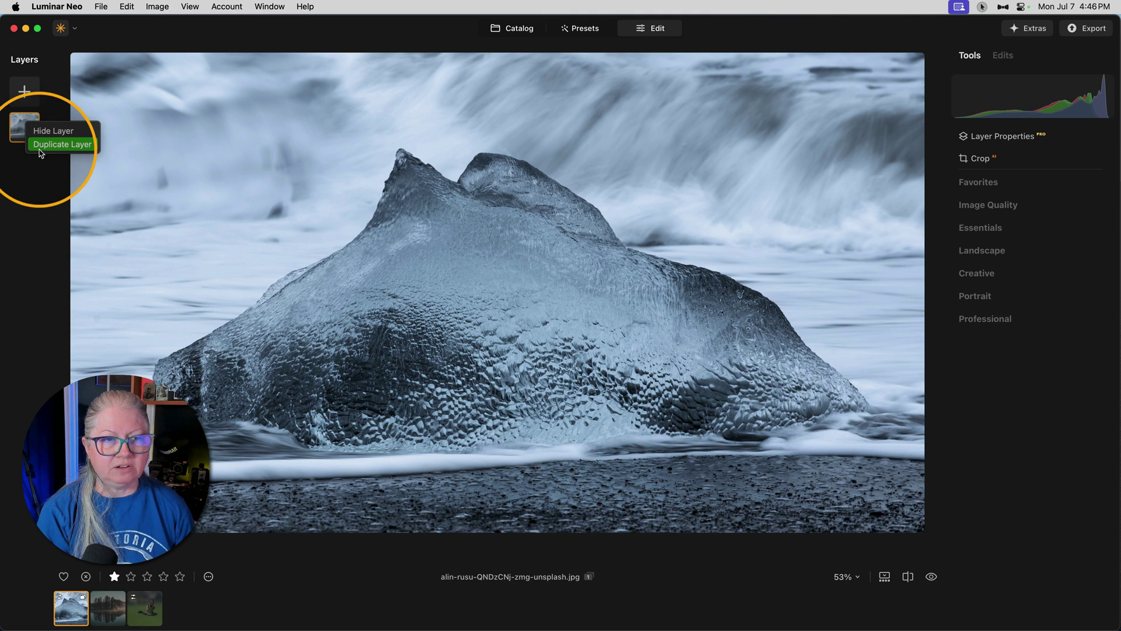
click(42, 145)
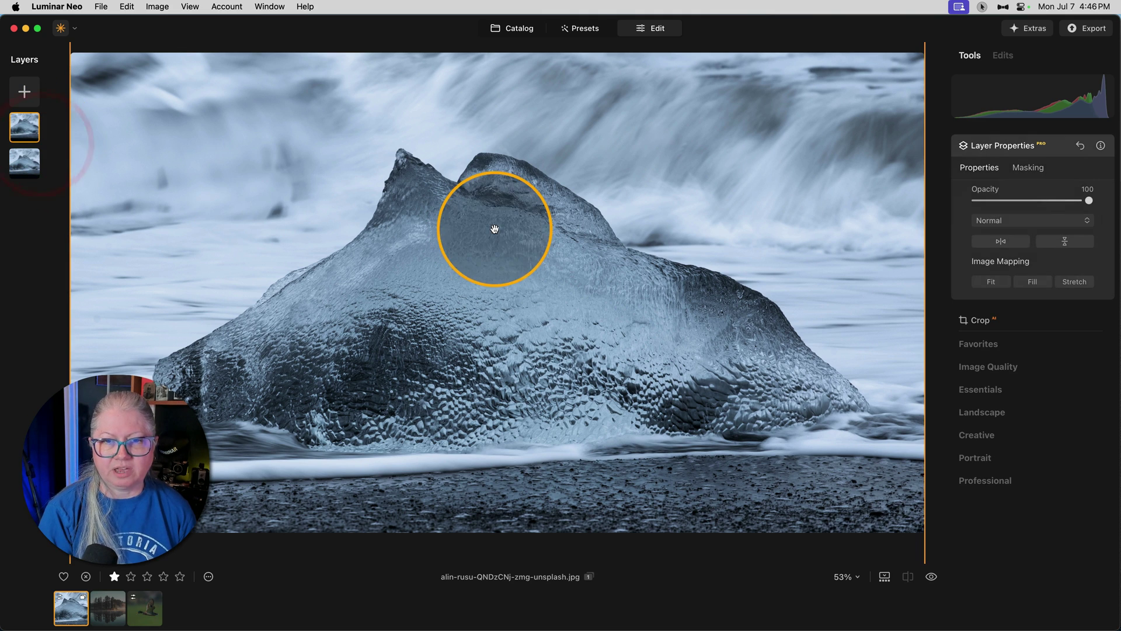
click(1014, 221)
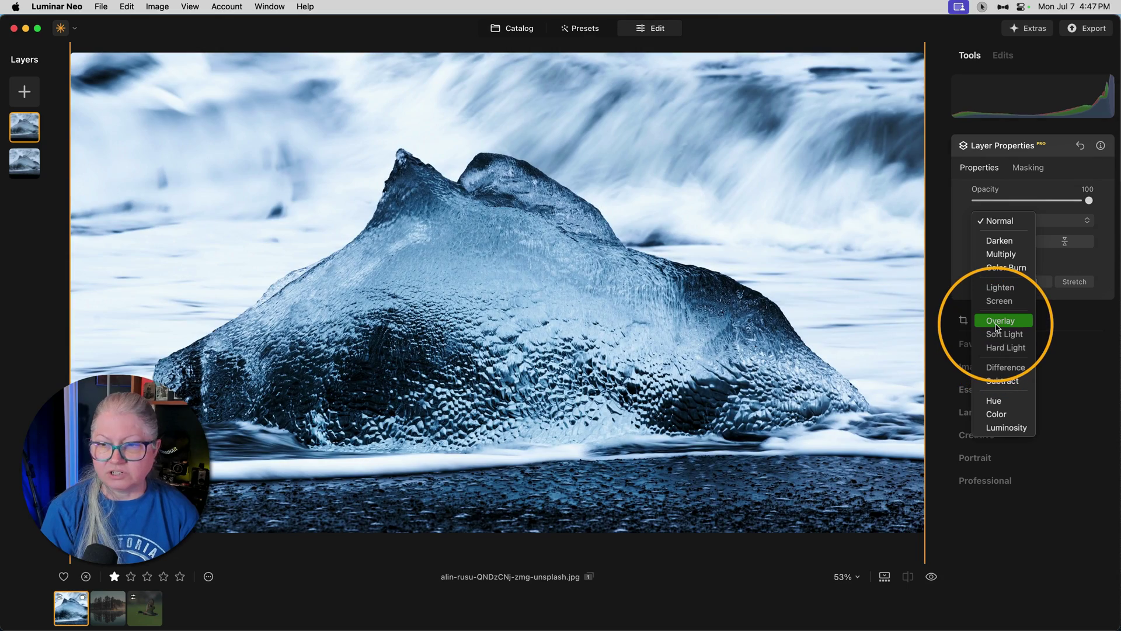
click(997, 324)
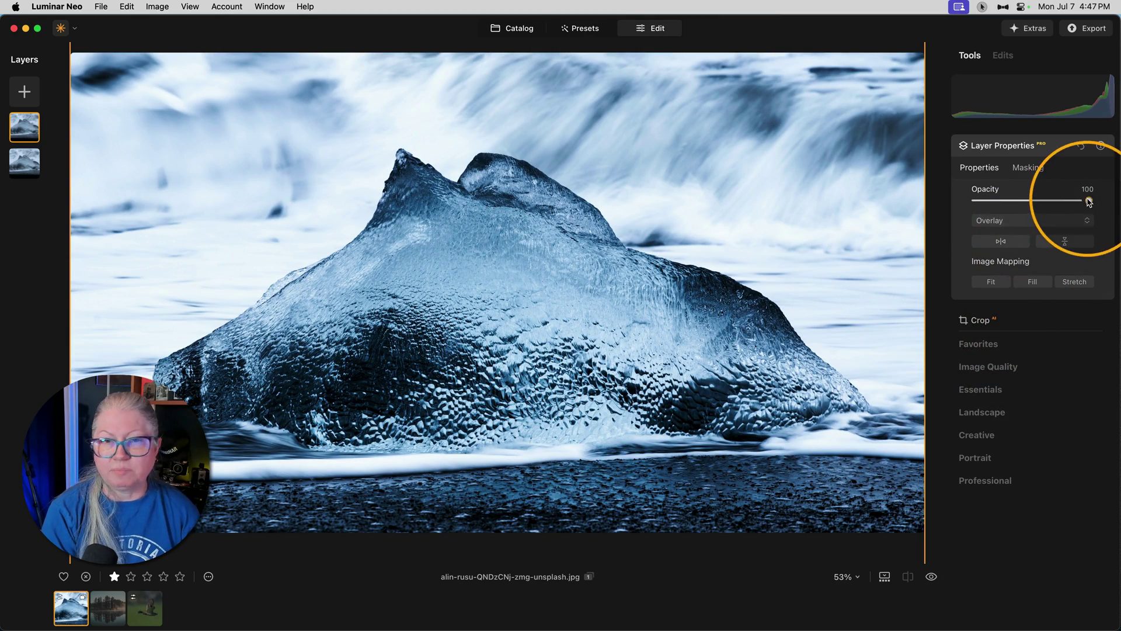
drag(1088, 200, 1109, 214)
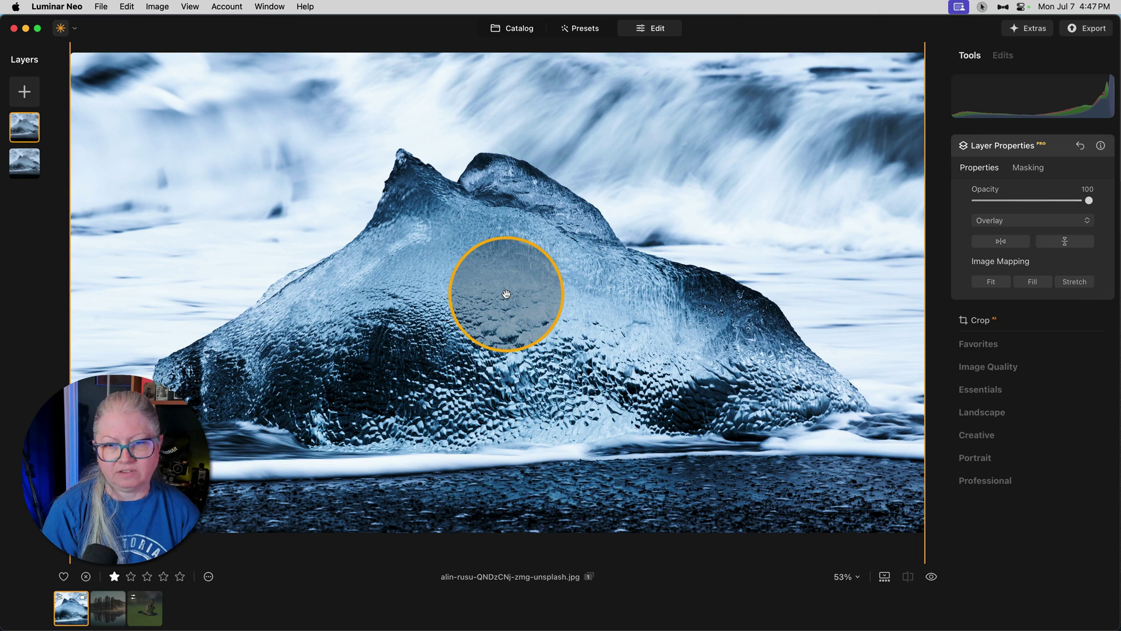
Use Object Select Add to mask the top layer to the ice block and pebble beach
click(1029, 169)
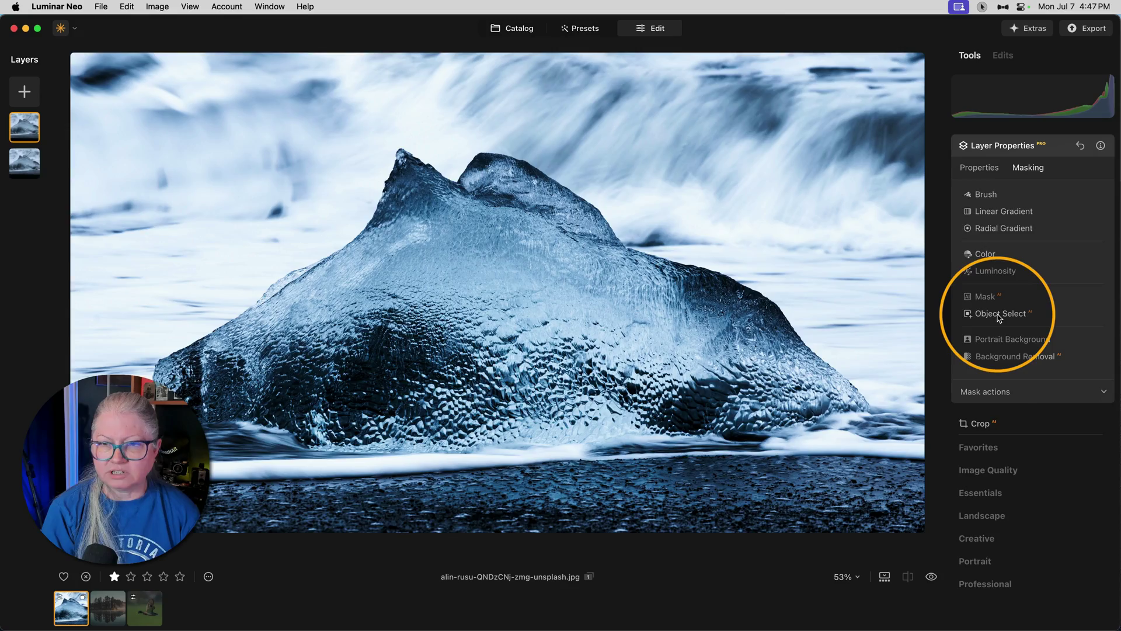
click(997, 314)
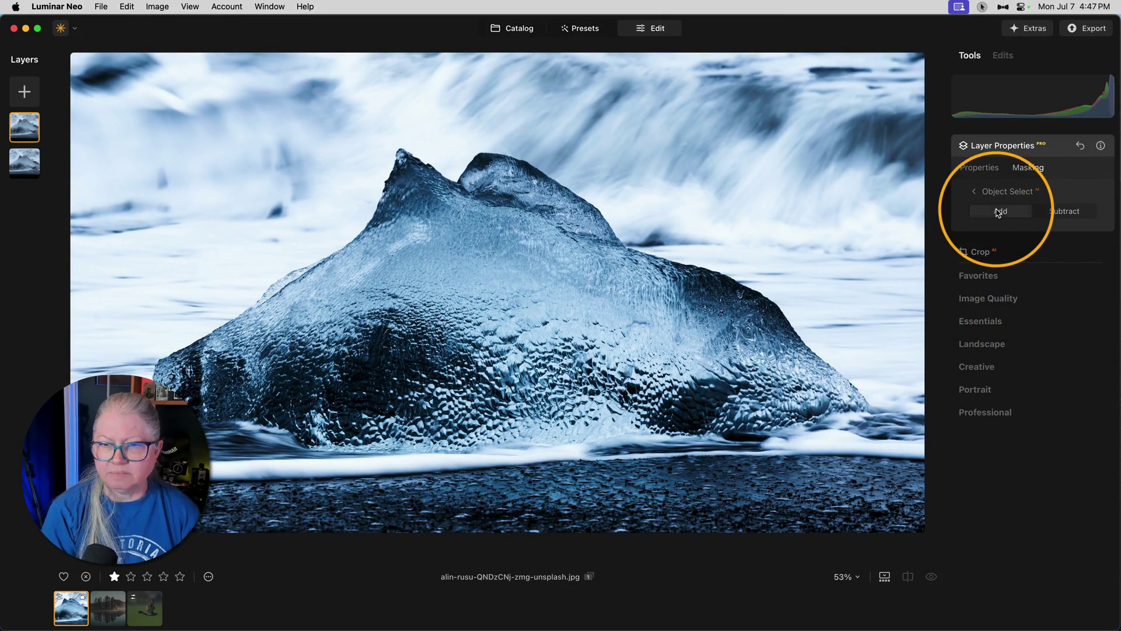
click(1000, 211)
click(624, 333)
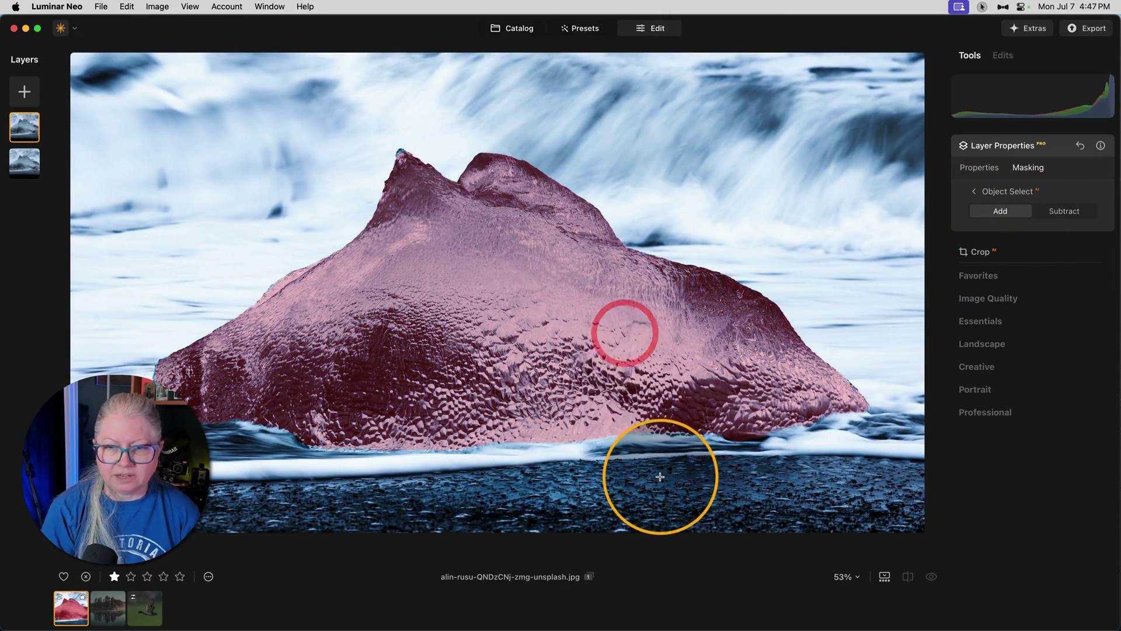
click(658, 476)
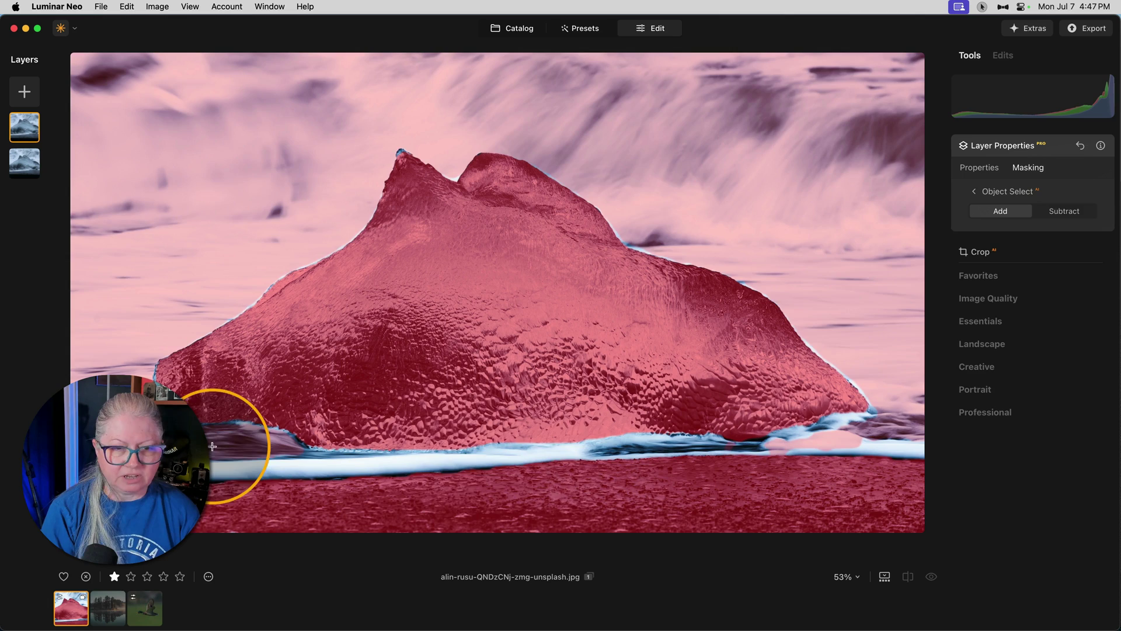
click(996, 193)
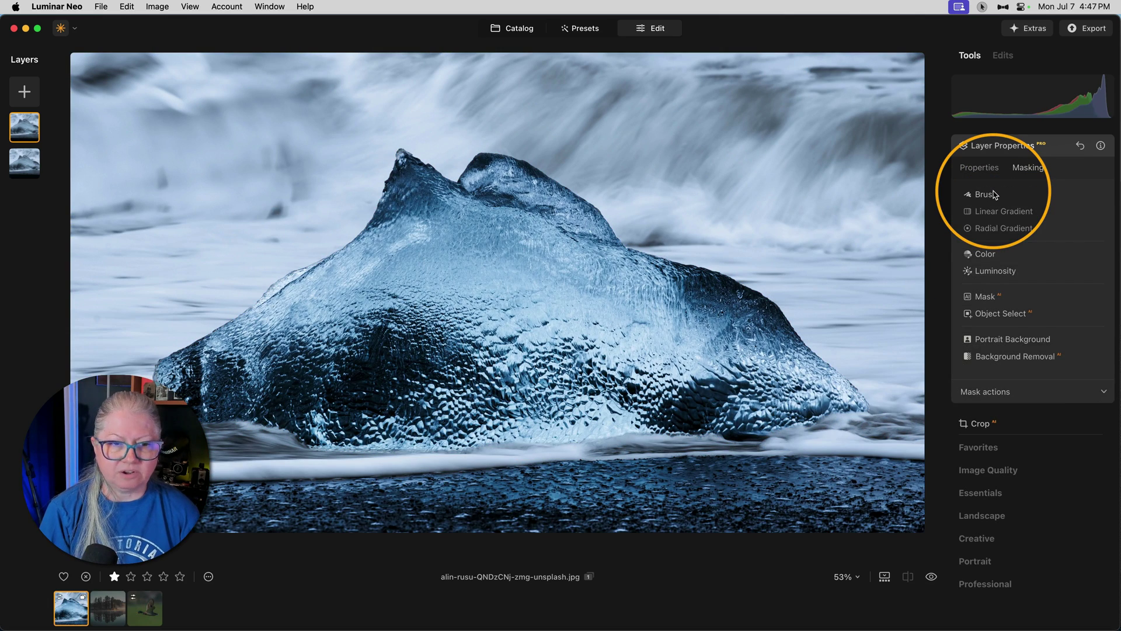
Brush-paint the white surf band into the Overlay layer's mask
click(994, 195)
mouse_move(572, 445)
mouse_down()
mouse_move(443, 465)
mouse_move(255, 459)
mouse_up()
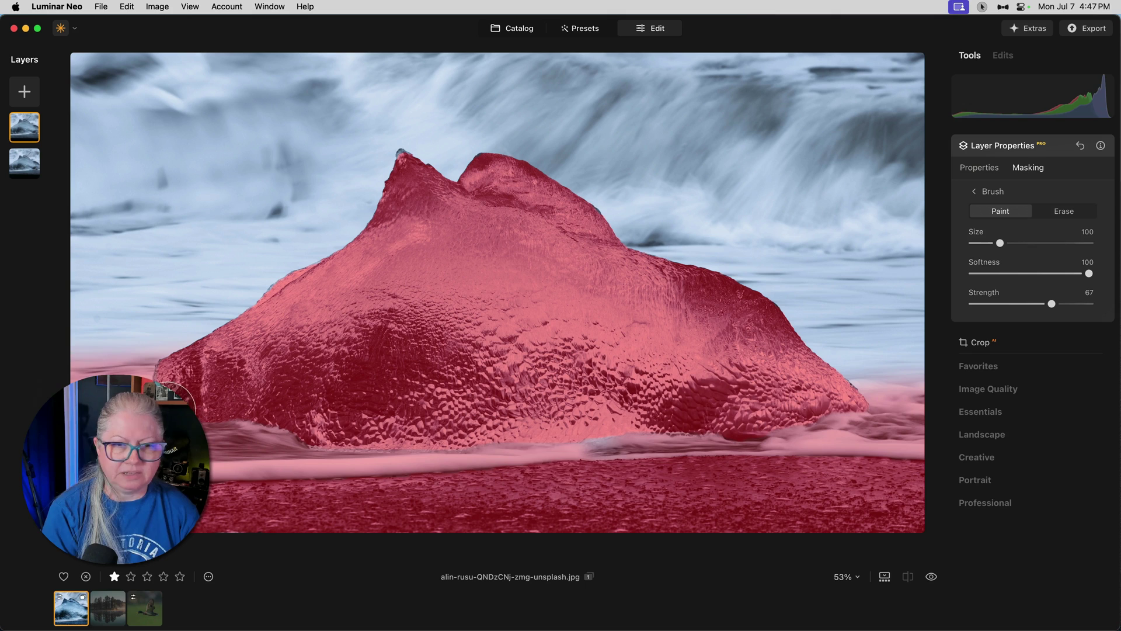
click(984, 192)
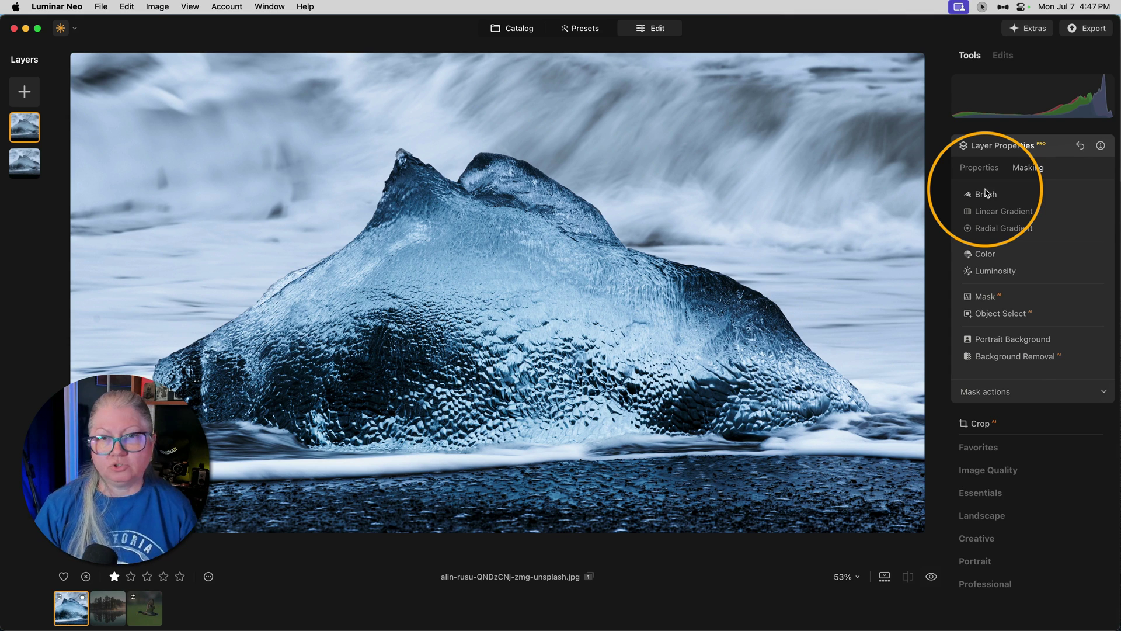
Collapse Layer Properties and move on to the misty lake photo
click(1051, 146)
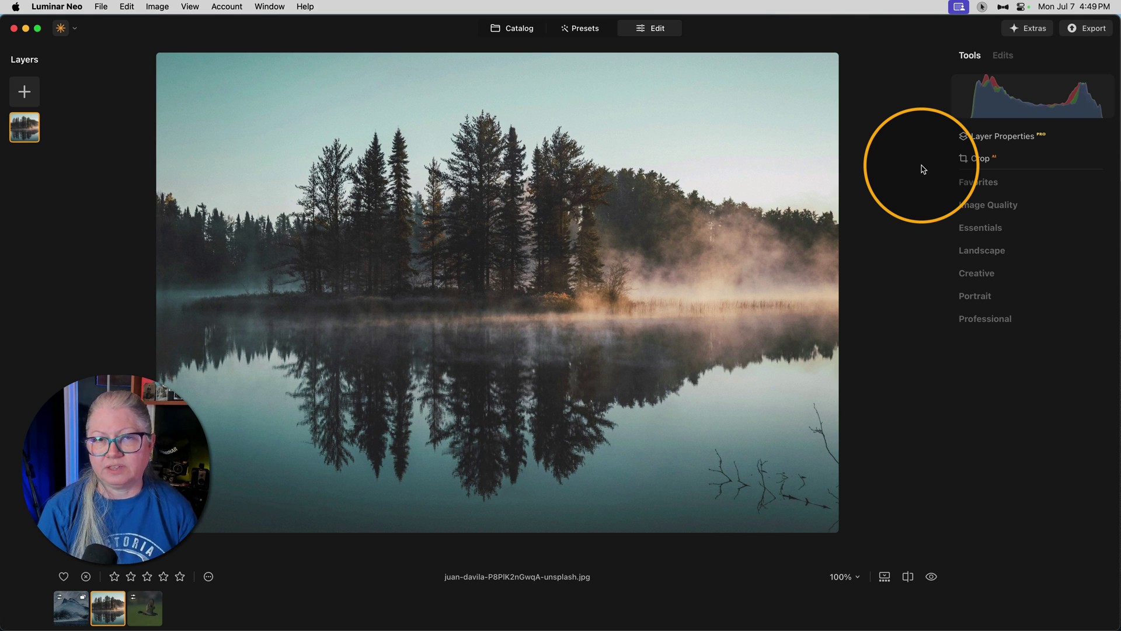
Duplicate the lake photo's layer, blend it in Screen, and lower opacity to about 64
key(super+d)
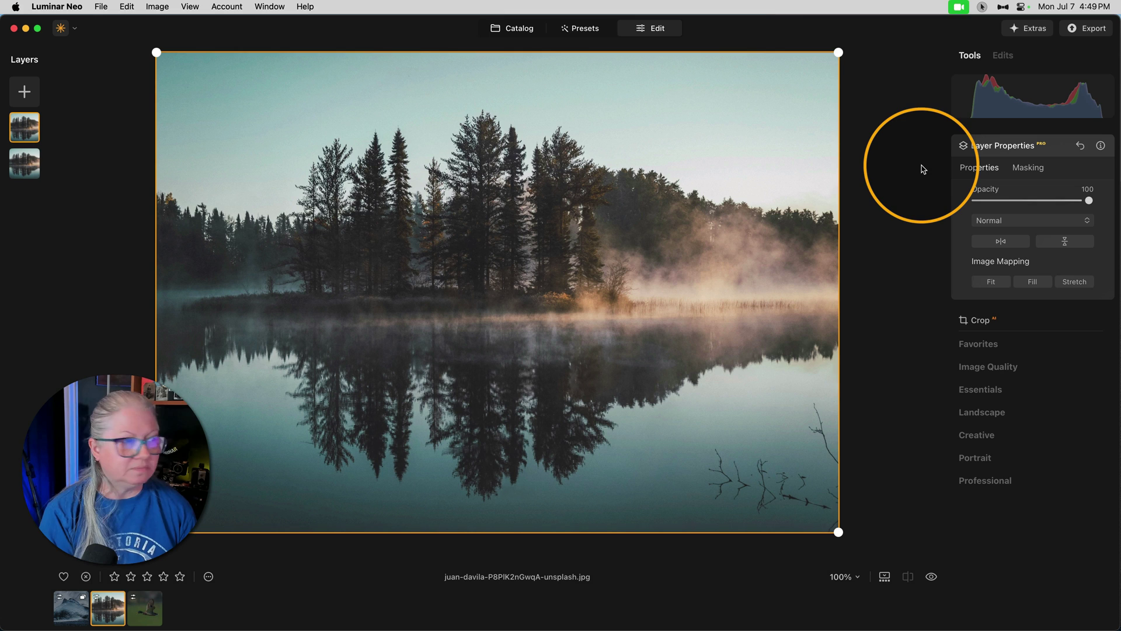
click(1031, 221)
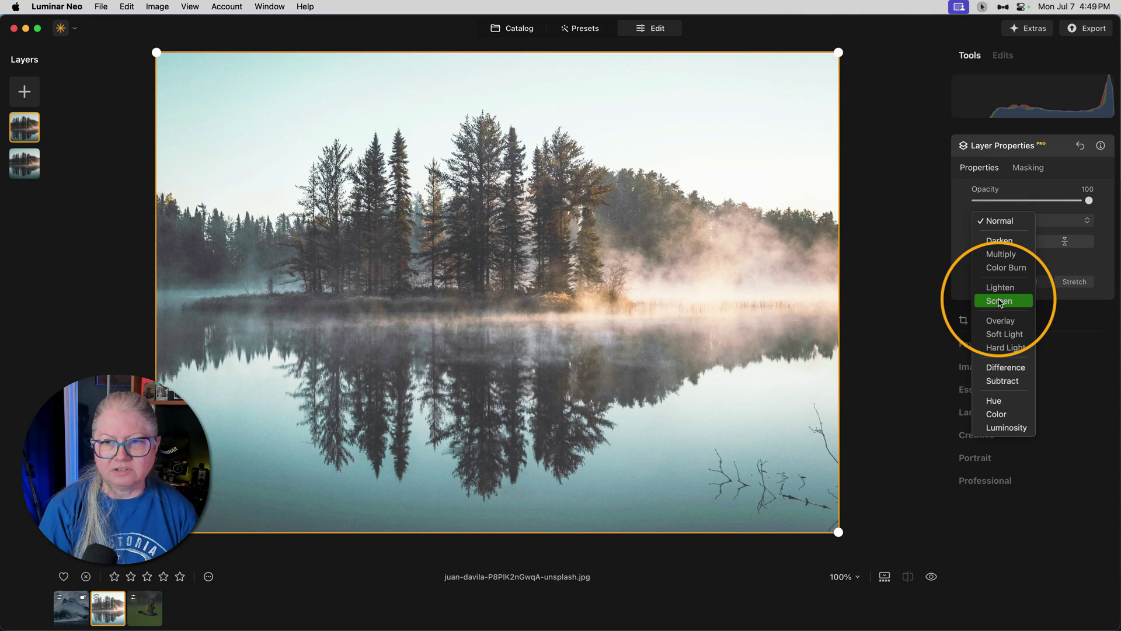
click(1000, 301)
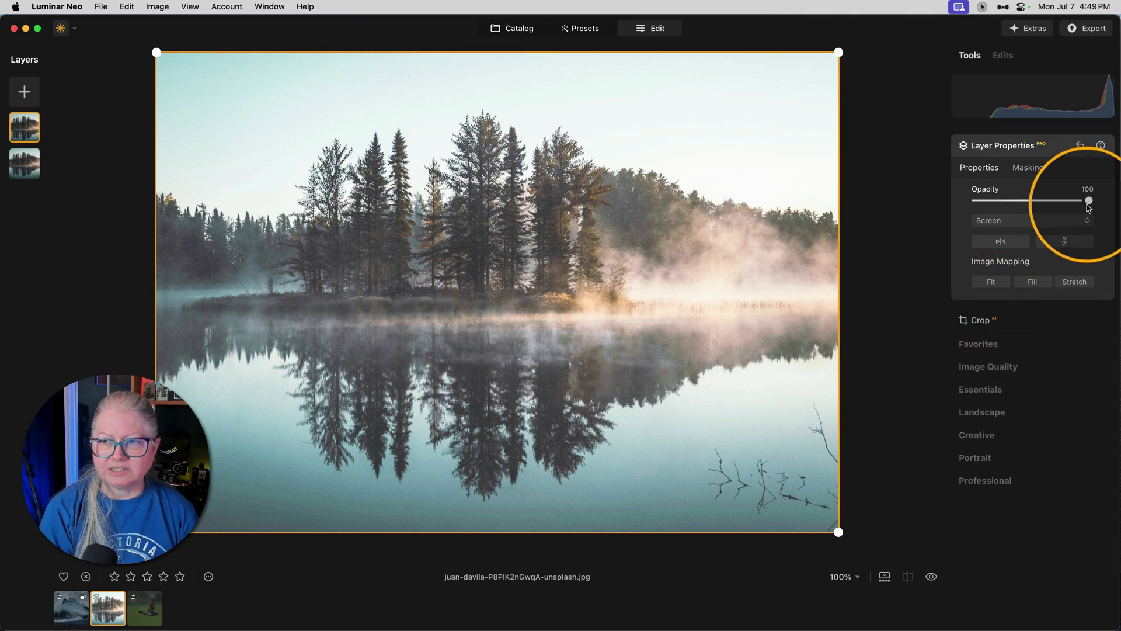
drag(1090, 202, 1049, 201)
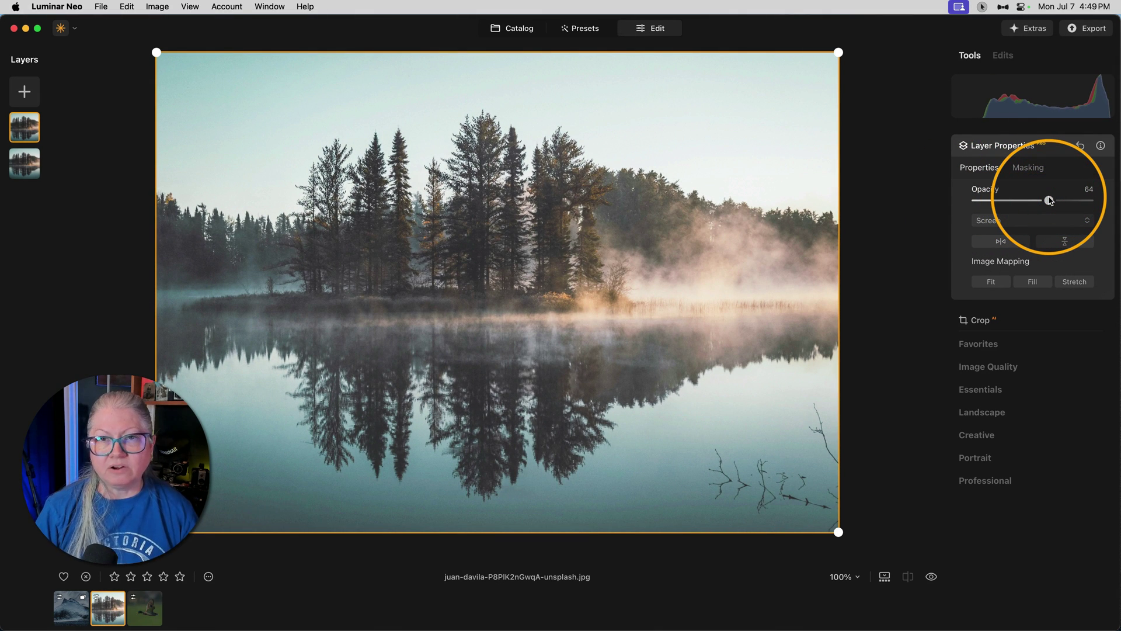
click(1043, 220)
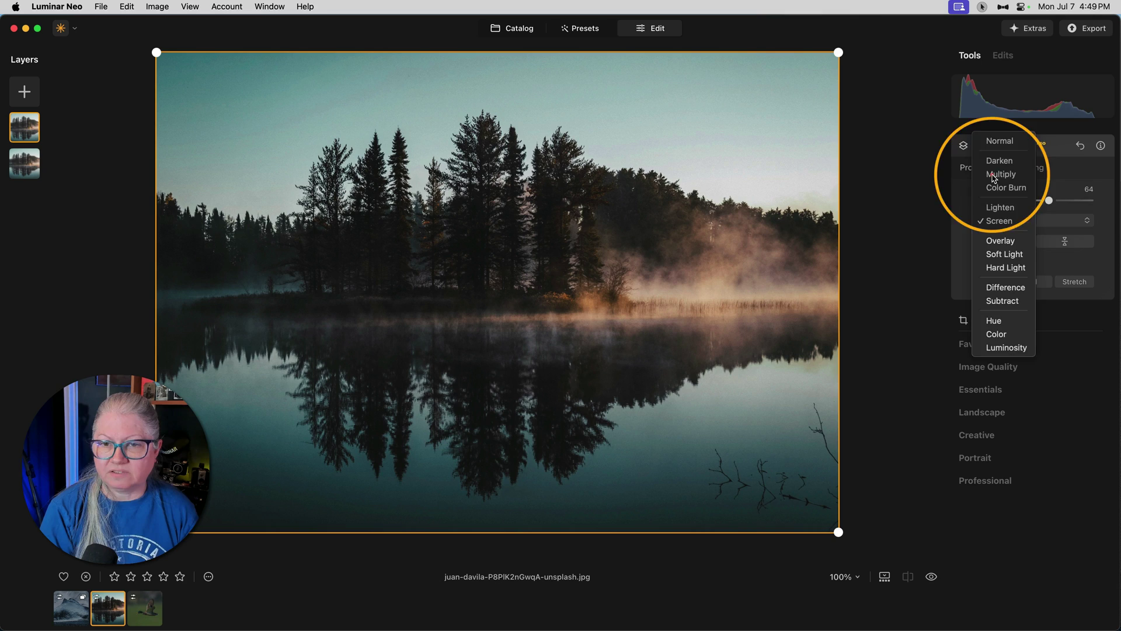
Try Multiply and Soft Light at various opacities, settling on Multiply at 61, then collapse Layer Properties
click(1003, 174)
mouse_move(1049, 200)
mouse_down()
mouse_move(1001, 200)
mouse_move(1033, 199)
mouse_up()
click(998, 220)
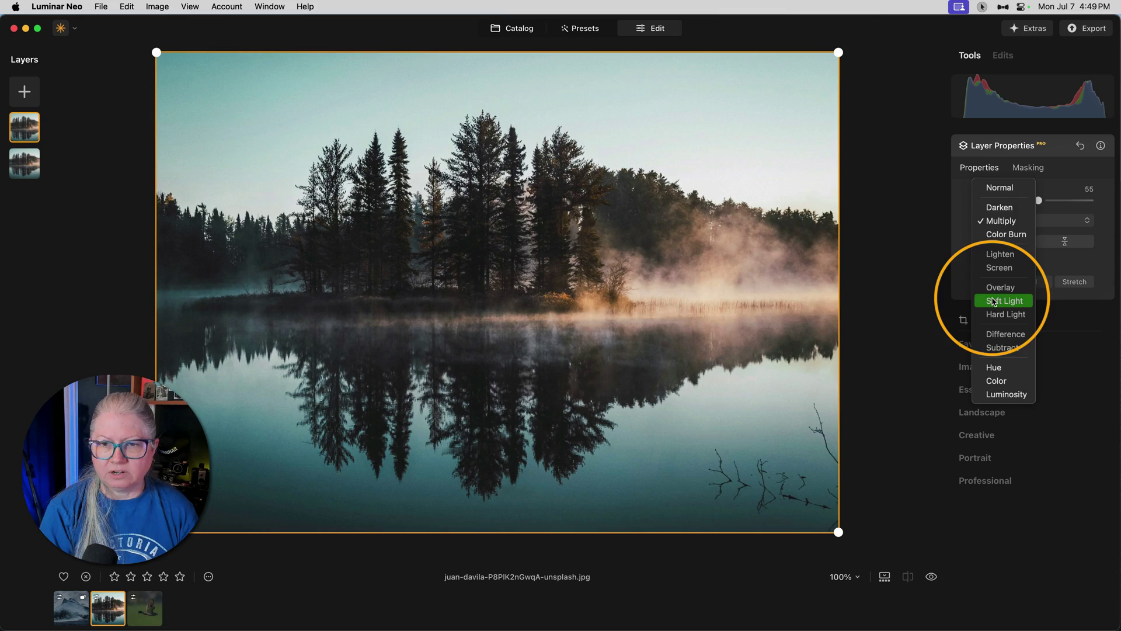
click(992, 299)
mouse_move(1038, 200)
mouse_down()
mouse_move(931, 200)
mouse_move(1077, 202)
mouse_move(1026, 205)
mouse_move(1071, 202)
mouse_move(1051, 206)
mouse_up()
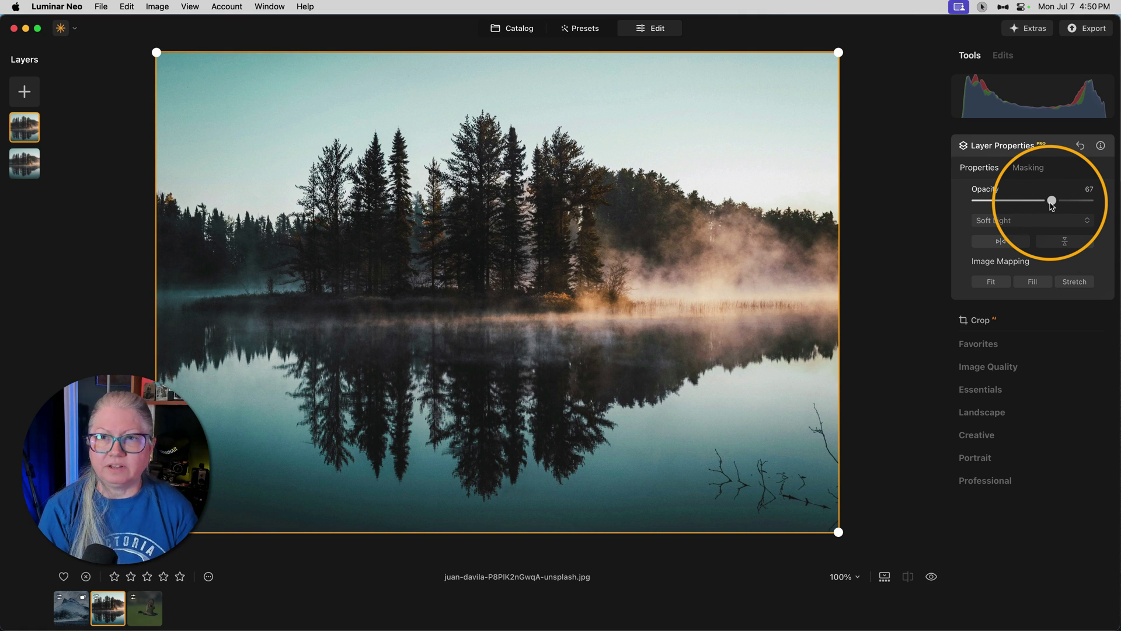
mouse_move(1051, 204)
mouse_down()
mouse_move(1015, 205)
mouse_move(1070, 197)
mouse_move(1046, 199)
mouse_up()
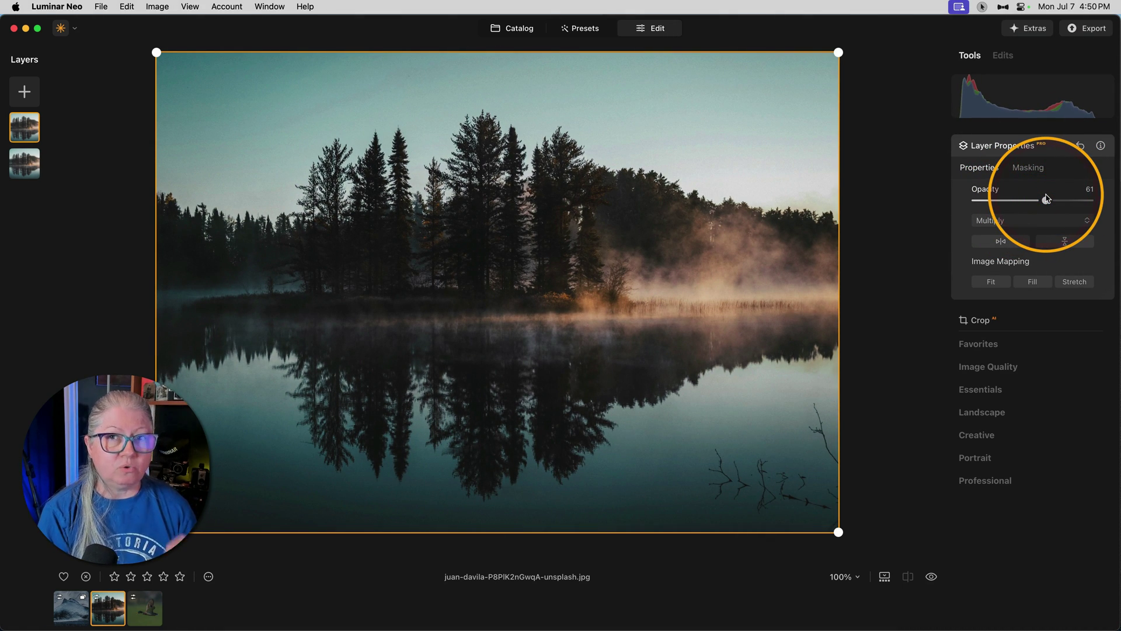
click(1060, 149)
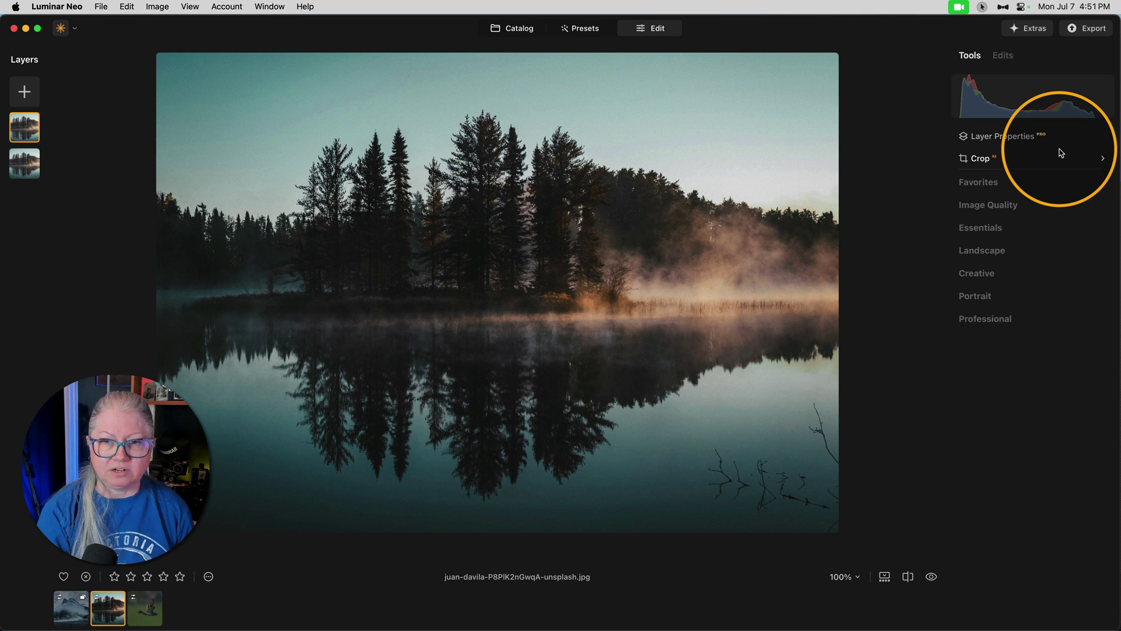
In the Catalog, copy the misty lake photo's edits
click(510, 29)
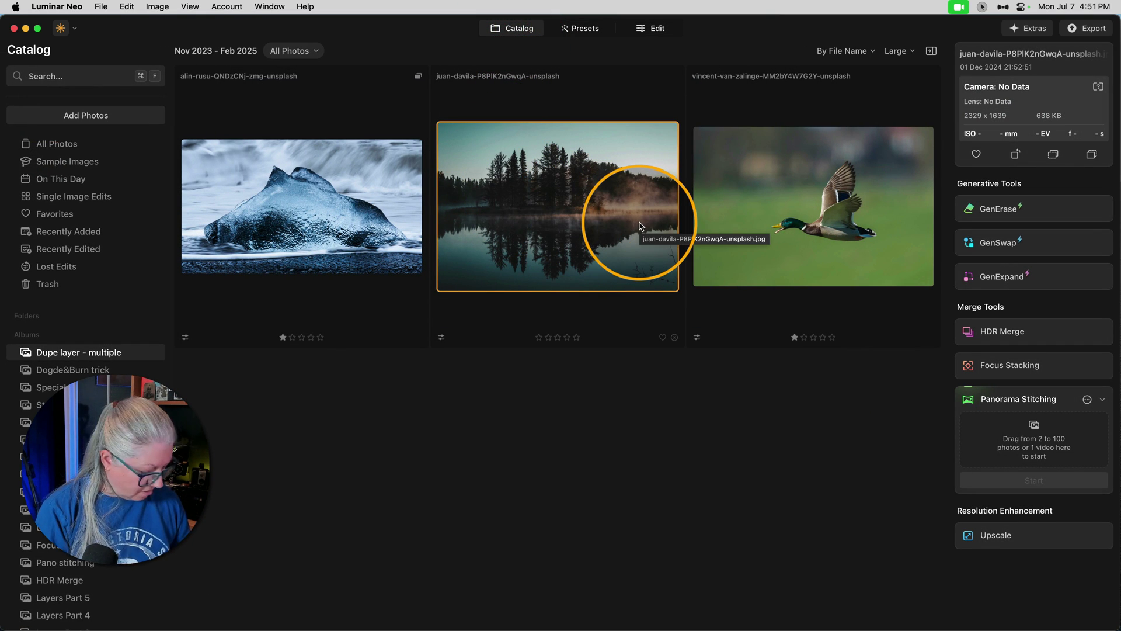
key(super)
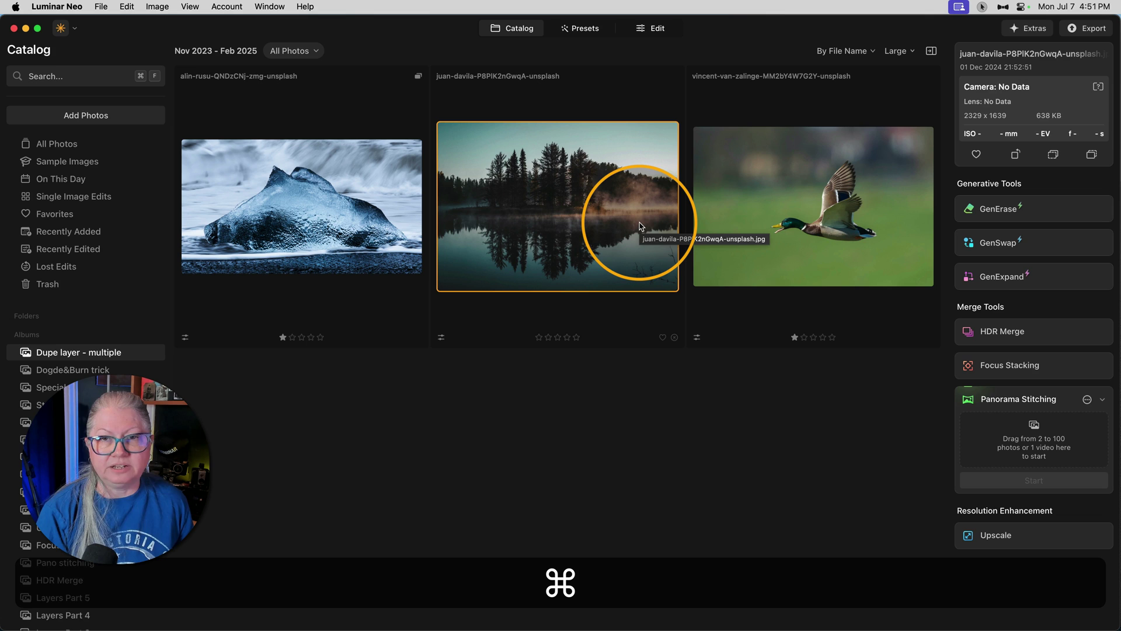
key(super+c)
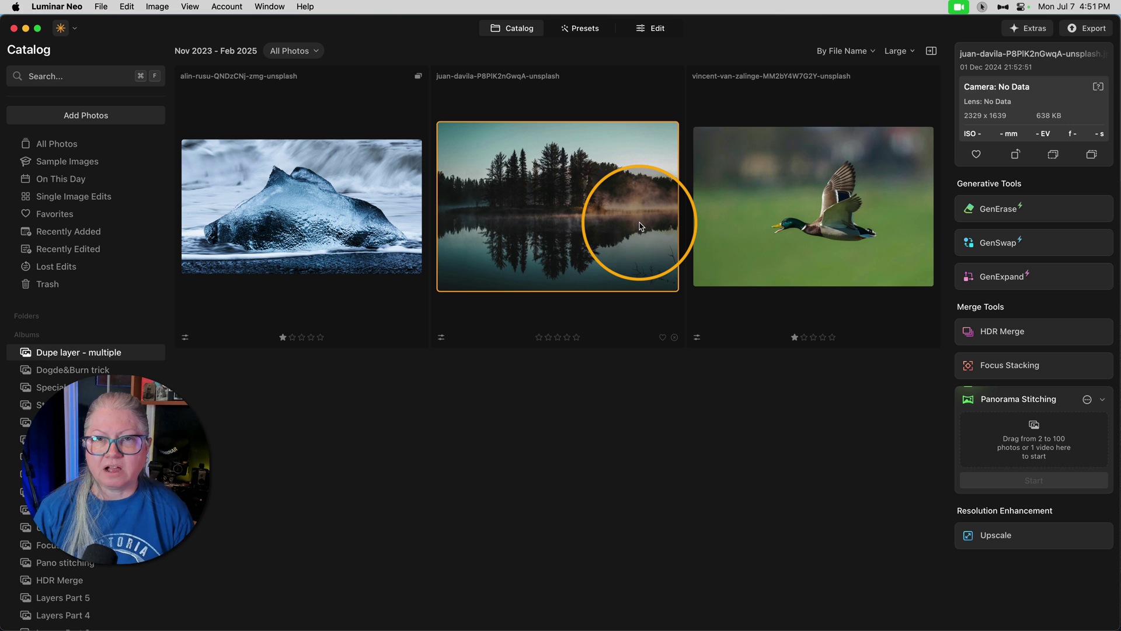
Paste the lake edits onto the mallard duck photo and open it in the editor
click(770, 210)
key(super)
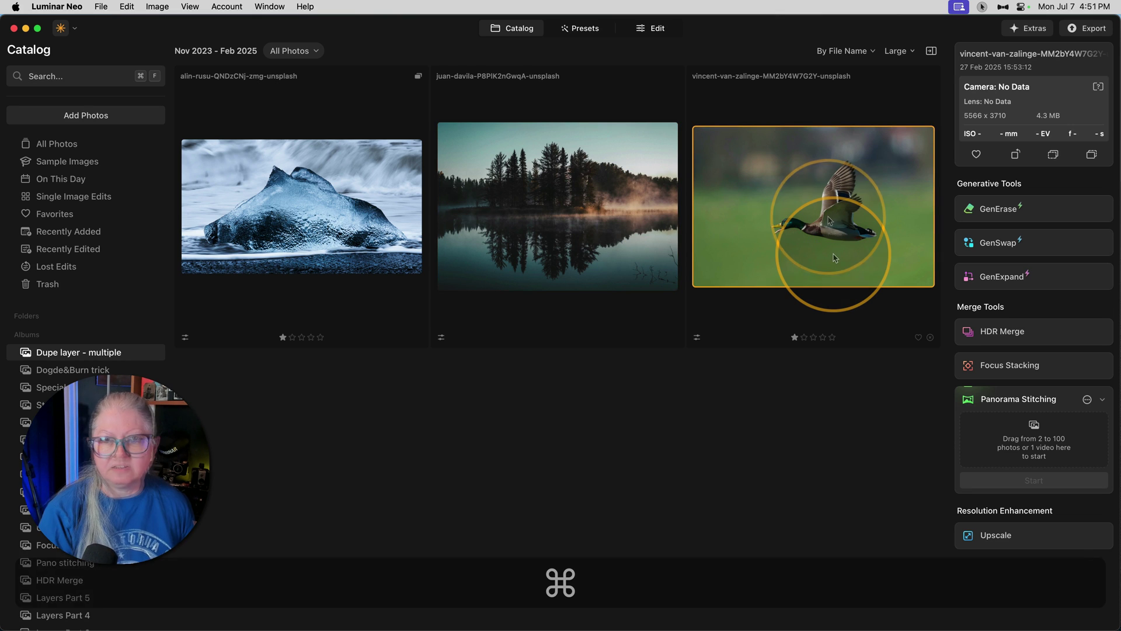
key(super+v)
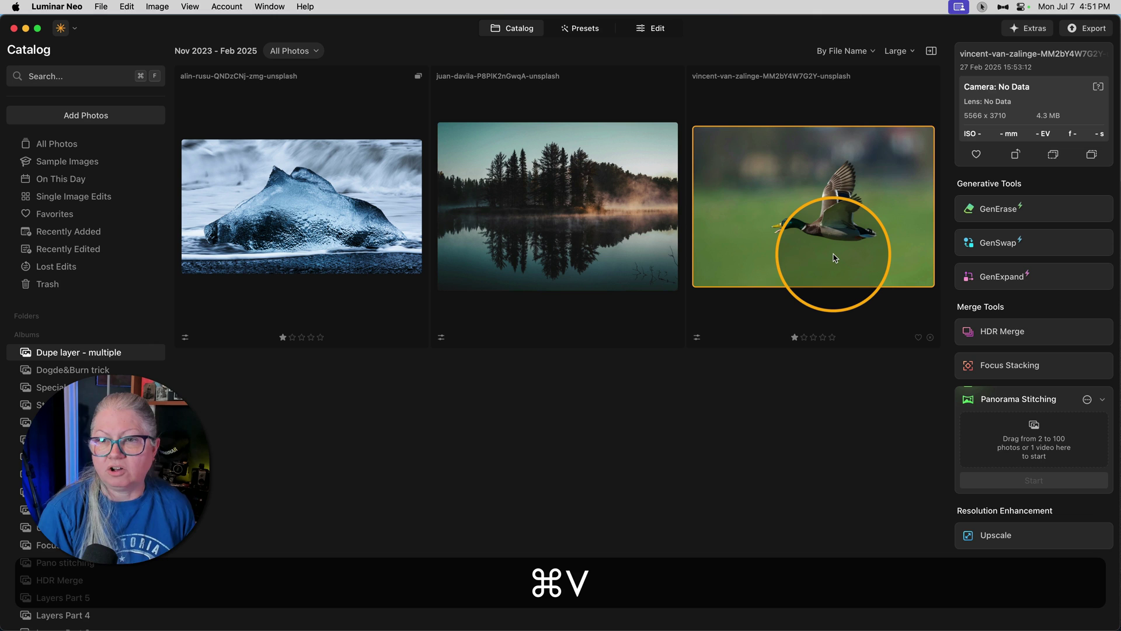
click(649, 28)
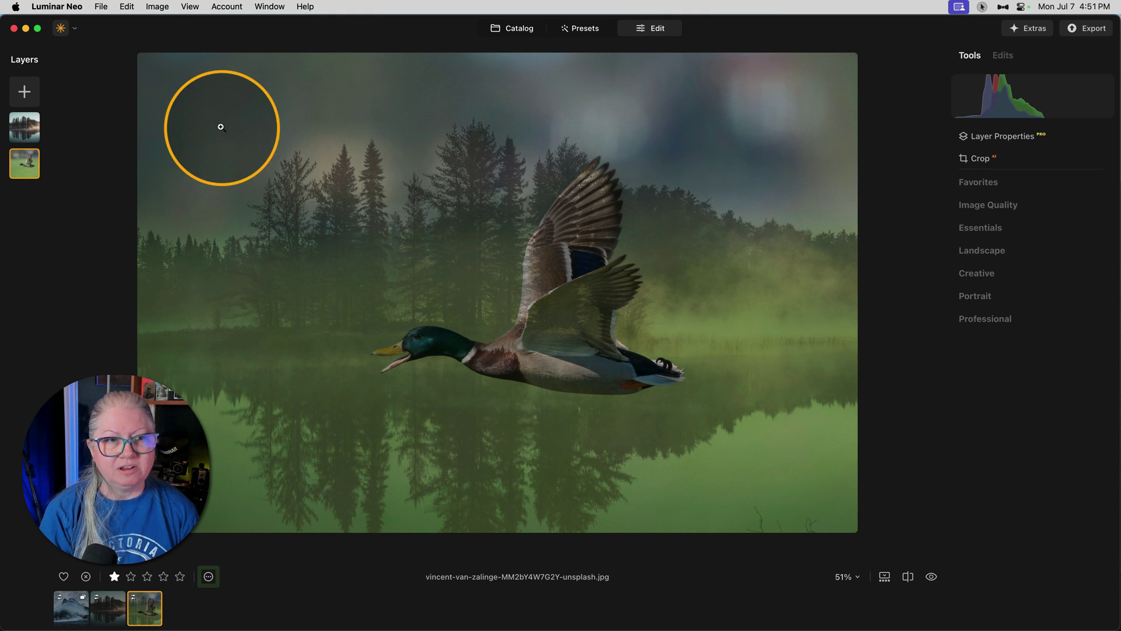
Set the pasted forest layer to Normal blend mode with opacity reset to 100
click(23, 133)
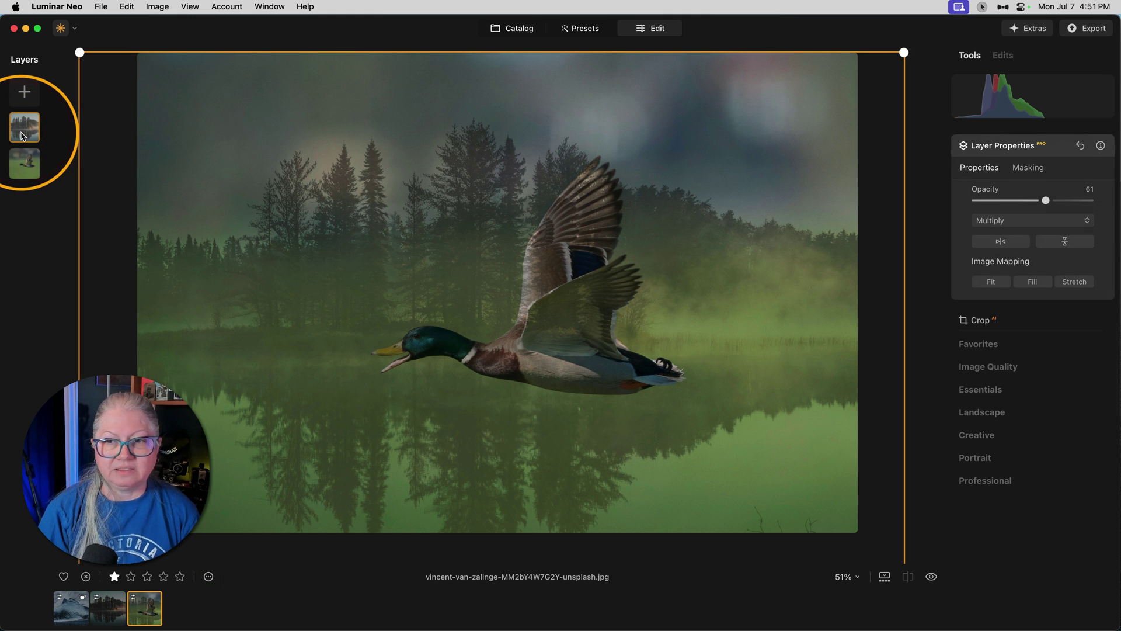
click(1016, 221)
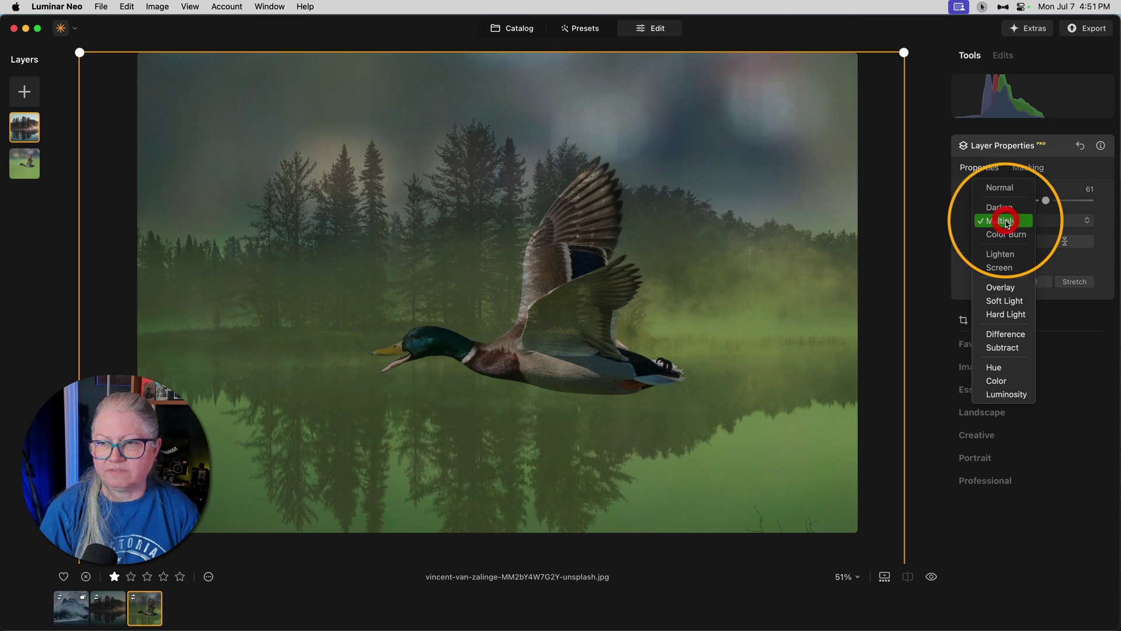
click(996, 188)
double_click(1042, 201)
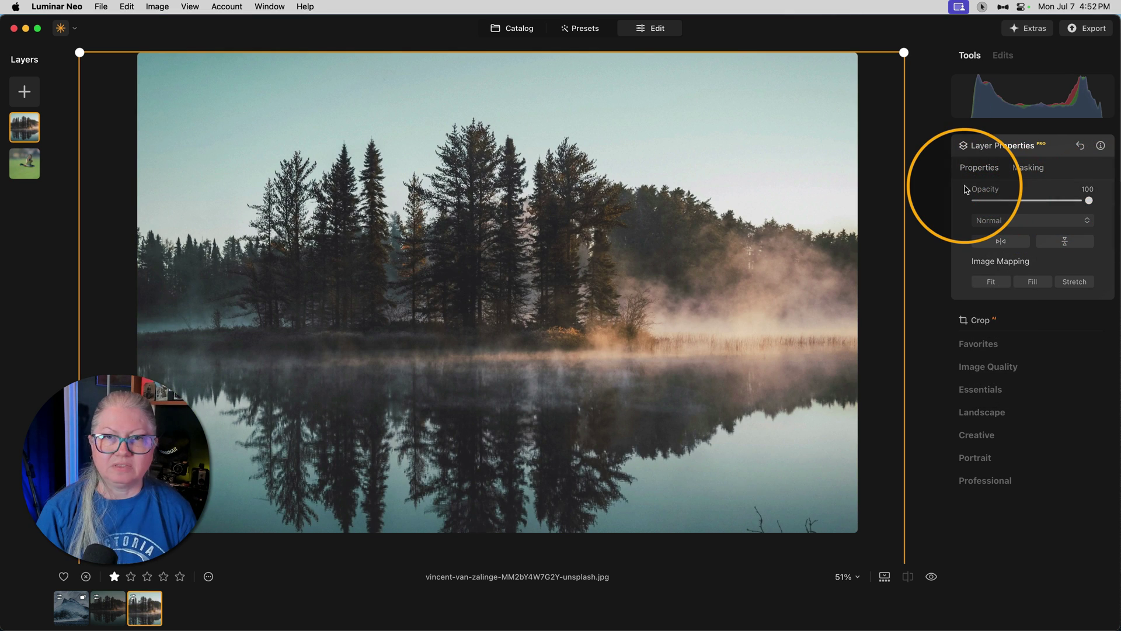